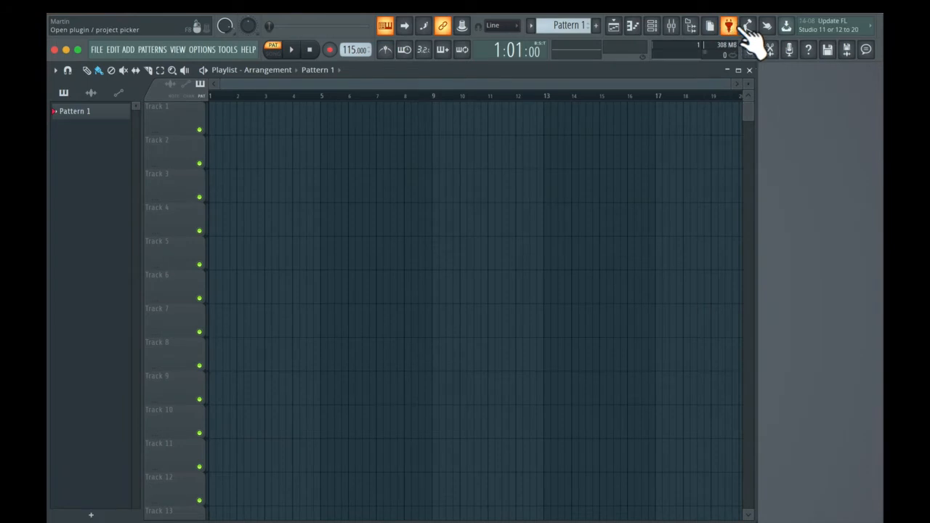
# - Set the project tempo to 114 BPM with the tempo tapper and close the tapper
pyautogui.click(748, 27)
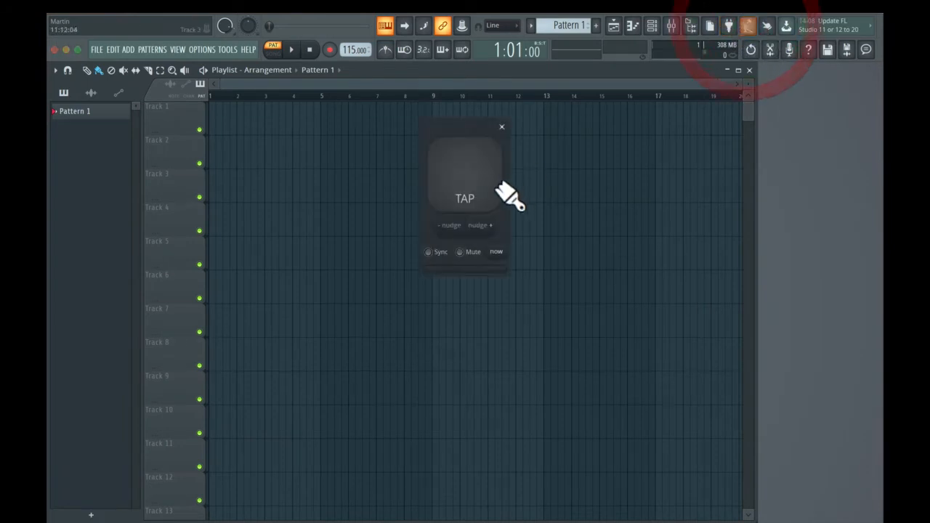
pyautogui.click(472, 174)
pyautogui.click(472, 175)
pyautogui.click(472, 175)
pyautogui.click(473, 175)
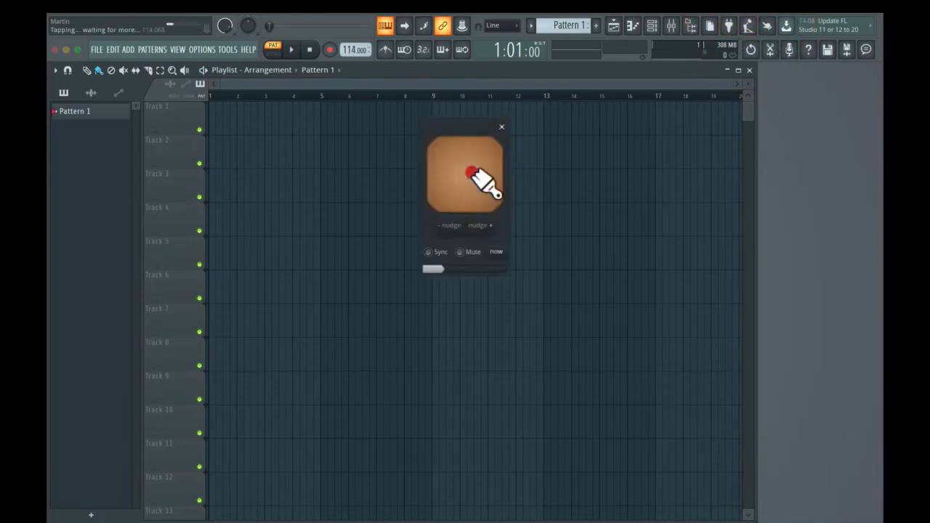
pyautogui.click(476, 180)
pyautogui.click(502, 127)
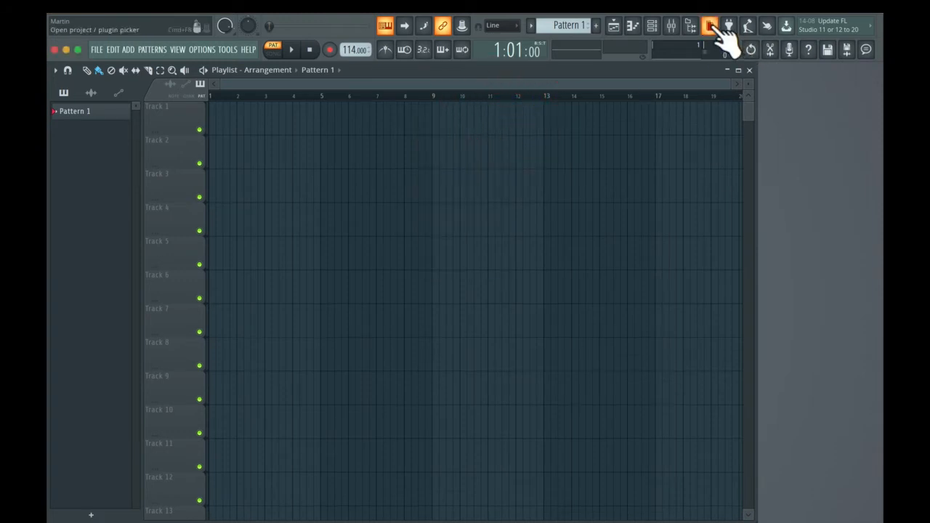
# - Show the touch controller, audition pads across its rows from A#5 to B4, and hide it again
pyautogui.click(766, 27)
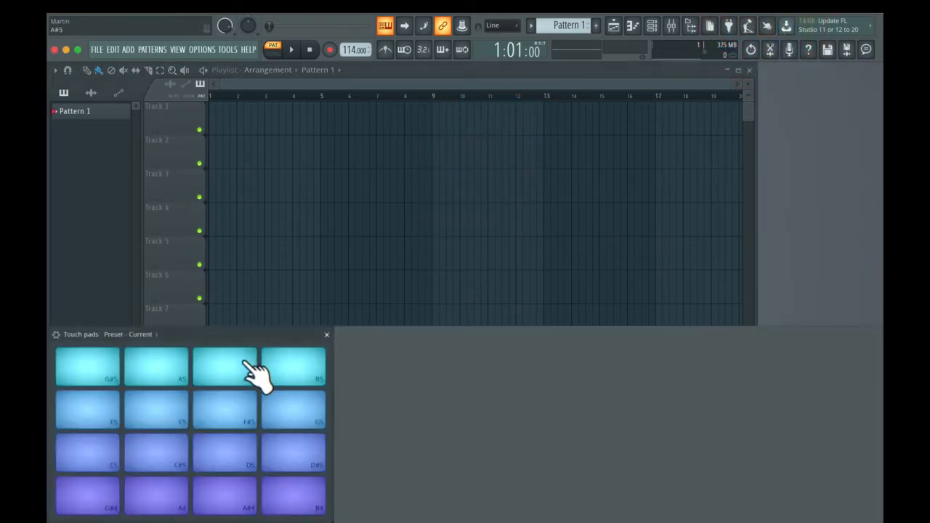
pyautogui.click(234, 363)
pyautogui.click(226, 403)
pyautogui.click(272, 403)
pyautogui.click(284, 465)
pyautogui.click(219, 458)
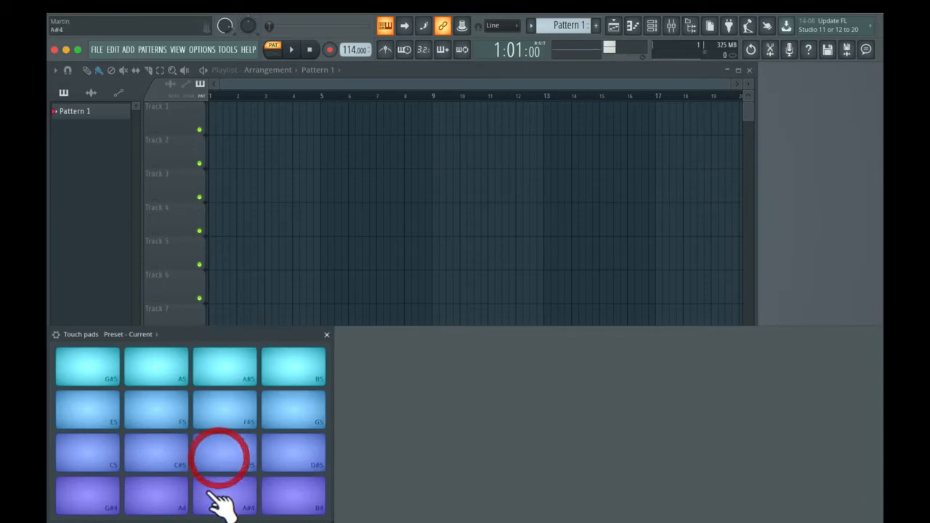
pyautogui.click(207, 493)
pyautogui.click(284, 498)
pyautogui.click(327, 335)
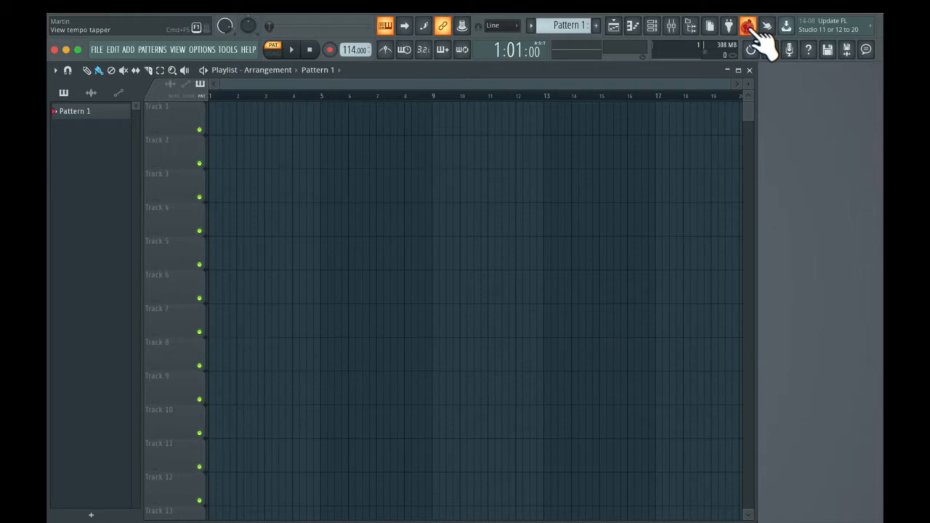
# - Set the project tempo to 126 BPM with the tempo tapper and close the tapper
pyautogui.click(750, 28)
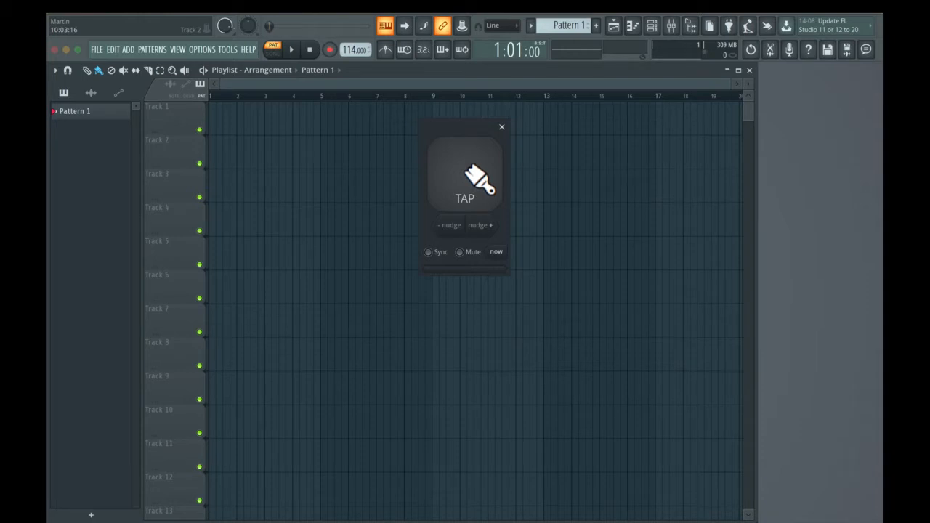
pyautogui.click(465, 171)
pyautogui.click(465, 170)
pyautogui.click(465, 170)
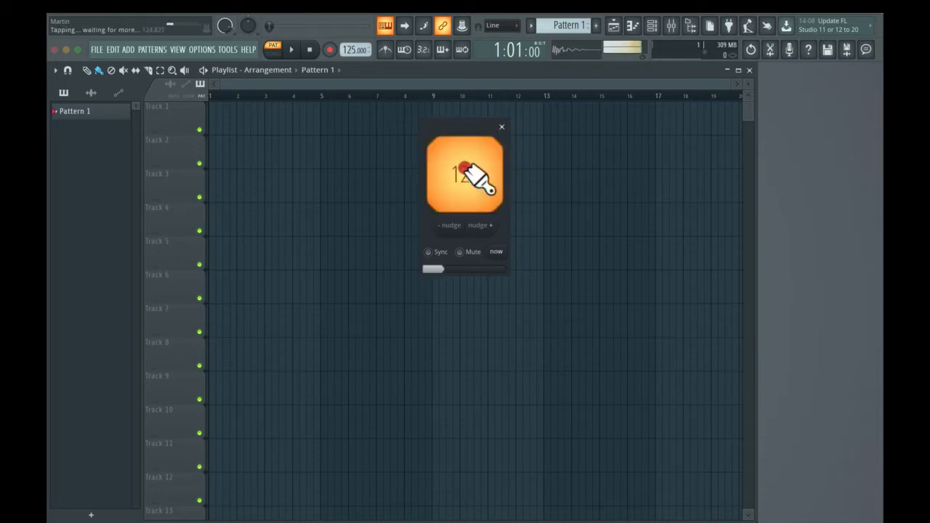
pyautogui.click(465, 171)
pyautogui.click(465, 171)
pyautogui.click(465, 171)
pyautogui.click(465, 171)
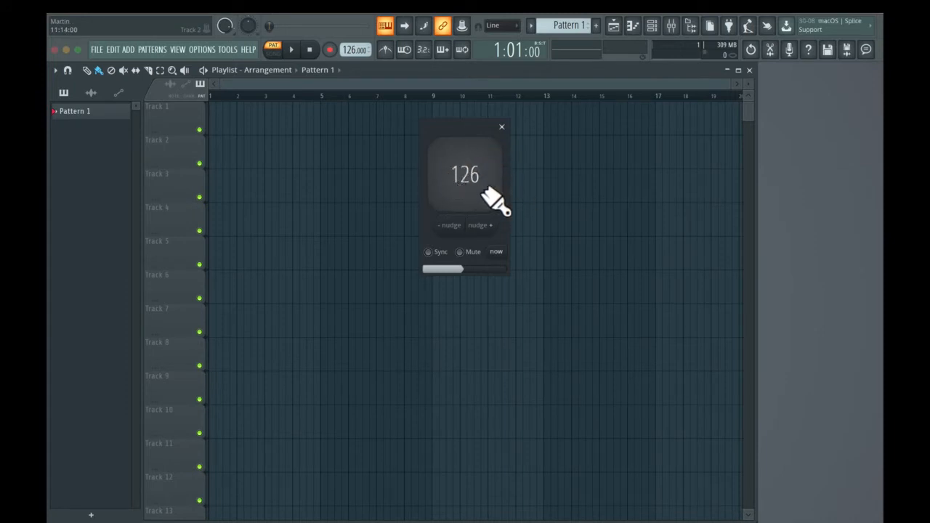
pyautogui.click(498, 127)
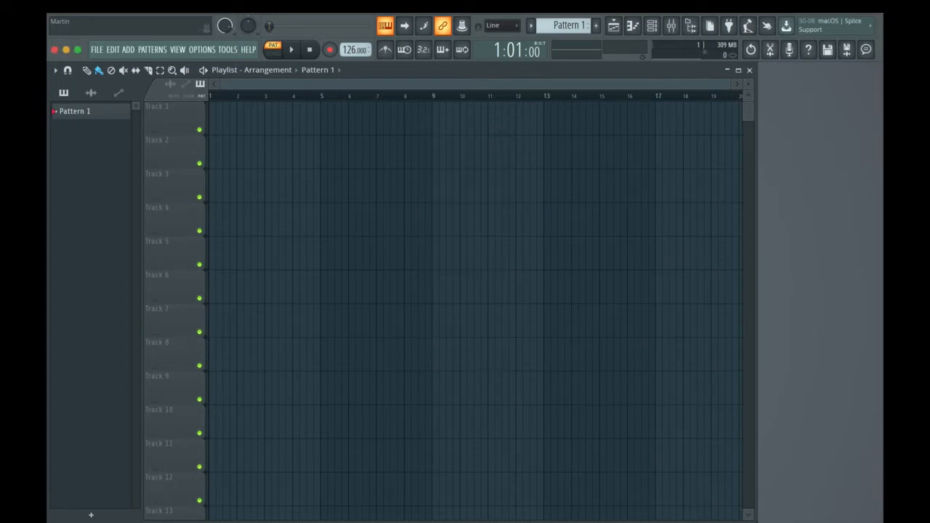
# - Reopen the touch controller, try the B5, D#5 and B4 pads, and close the pads
pyautogui.click(769, 29)
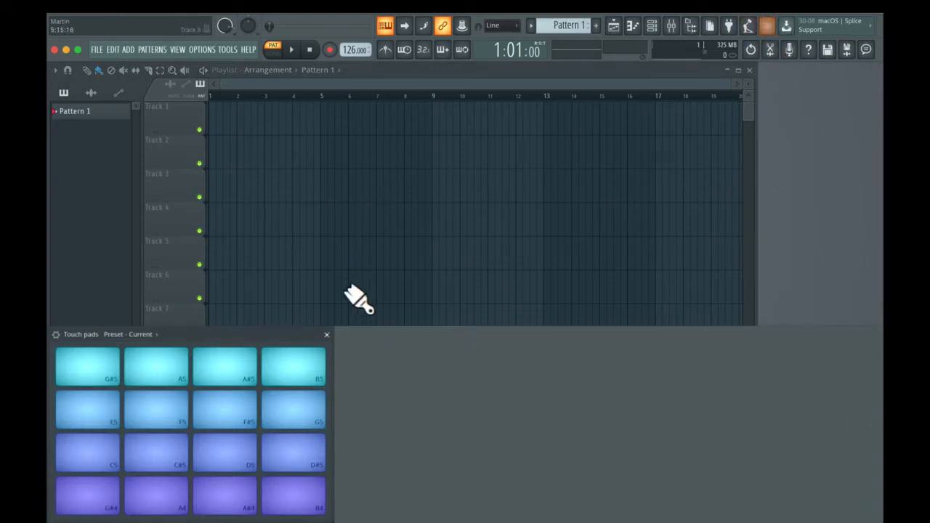
pyautogui.click(768, 28)
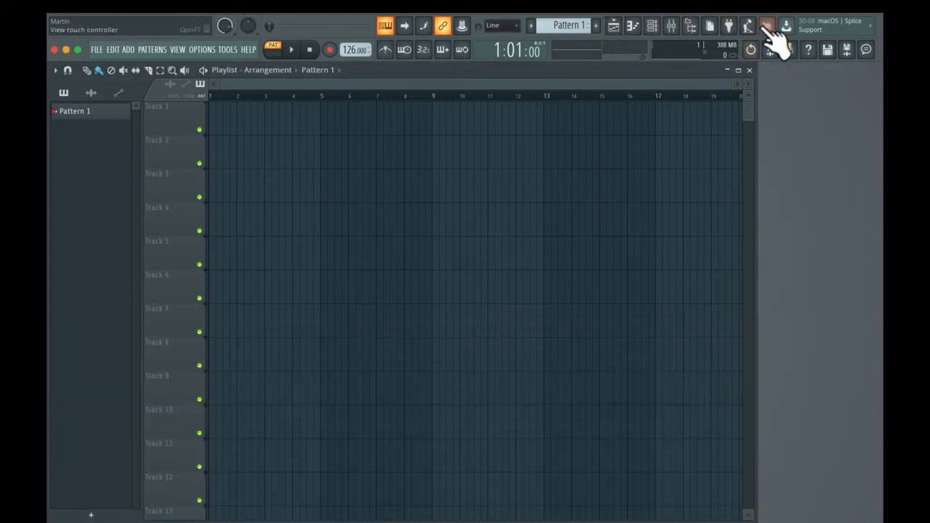
pyautogui.click(769, 27)
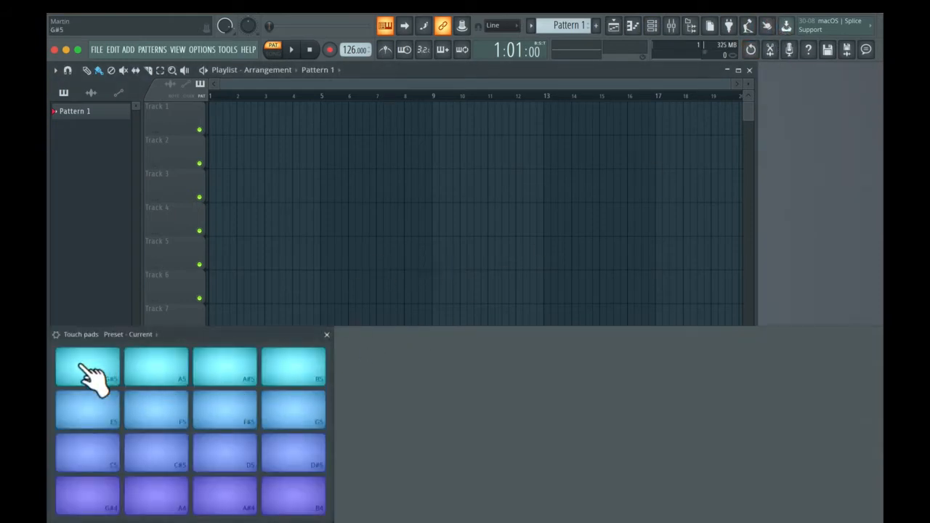
pyautogui.click(298, 372)
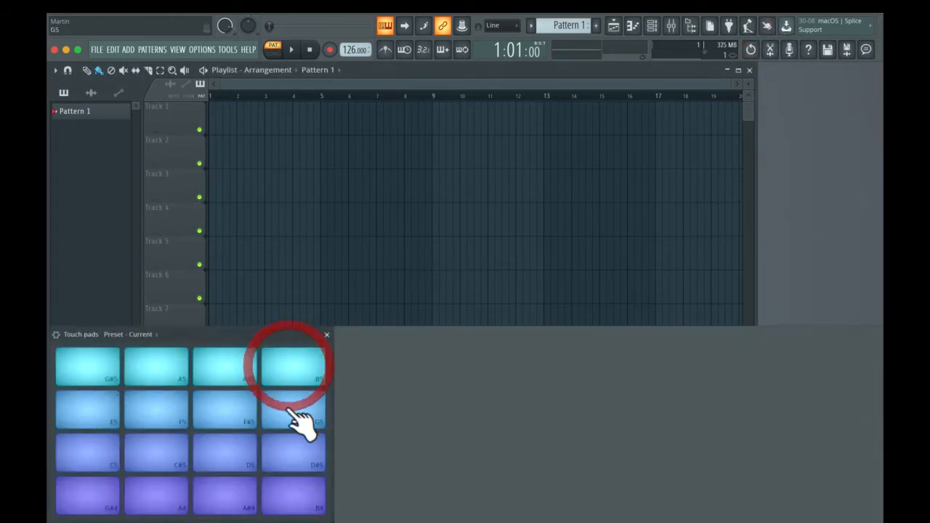
pyautogui.click(289, 452)
pyautogui.click(292, 496)
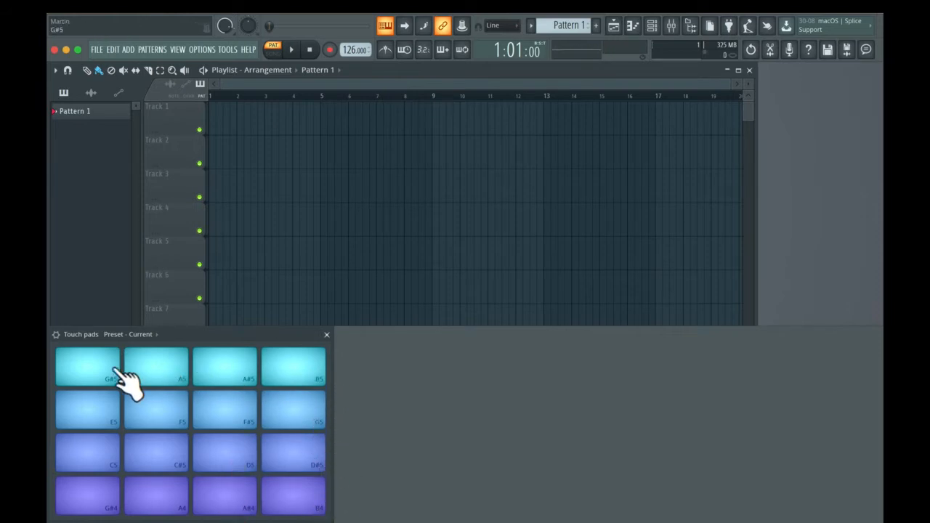
pyautogui.click(326, 335)
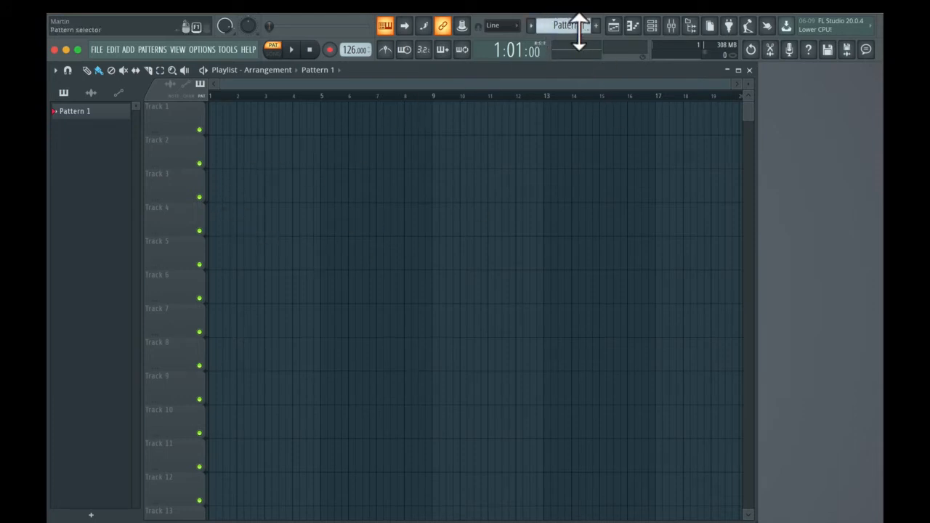
# - Place Pattern 1 clips along Track 1 near bars 4, 5, 9 and 13, and scatter more over the lower tracks
pyautogui.click(300, 128)
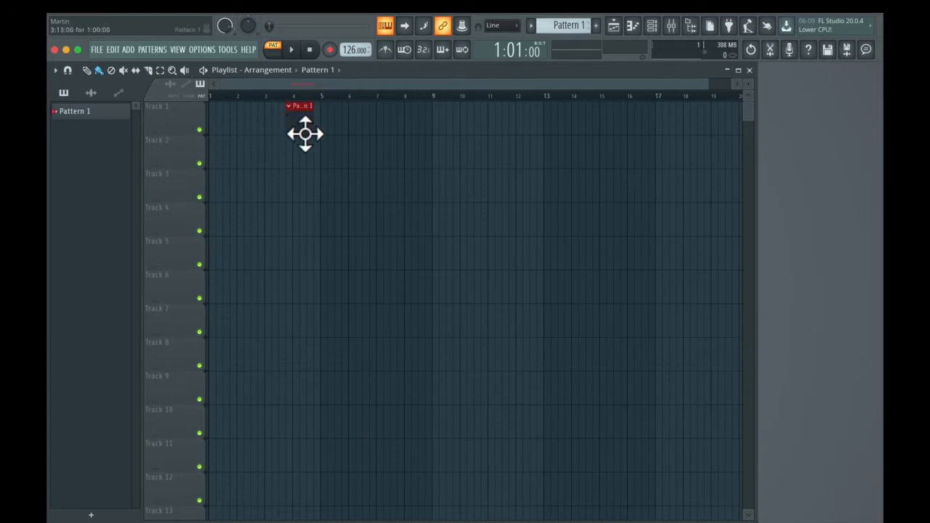
pyautogui.click(347, 125)
pyautogui.click(433, 117)
pyautogui.click(546, 120)
pyautogui.click(470, 218)
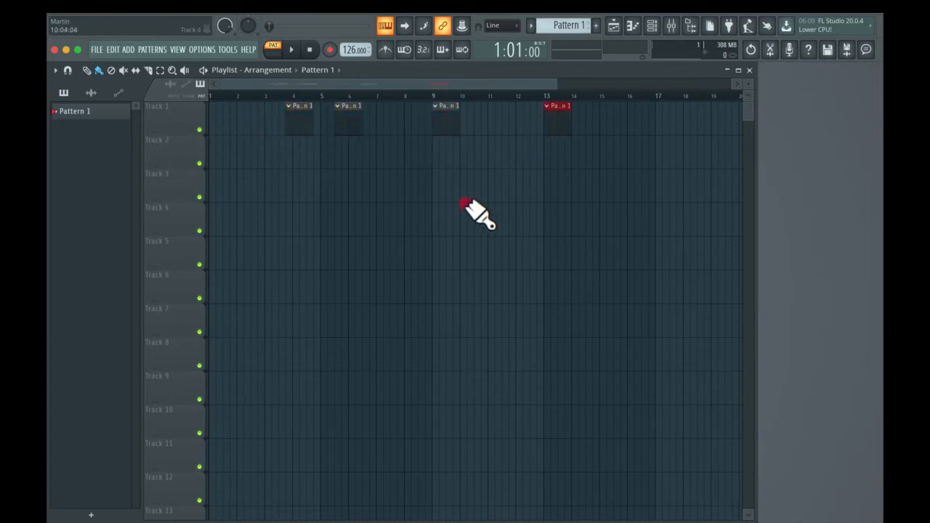
pyautogui.click(302, 250)
pyautogui.click(449, 354)
pyautogui.click(559, 270)
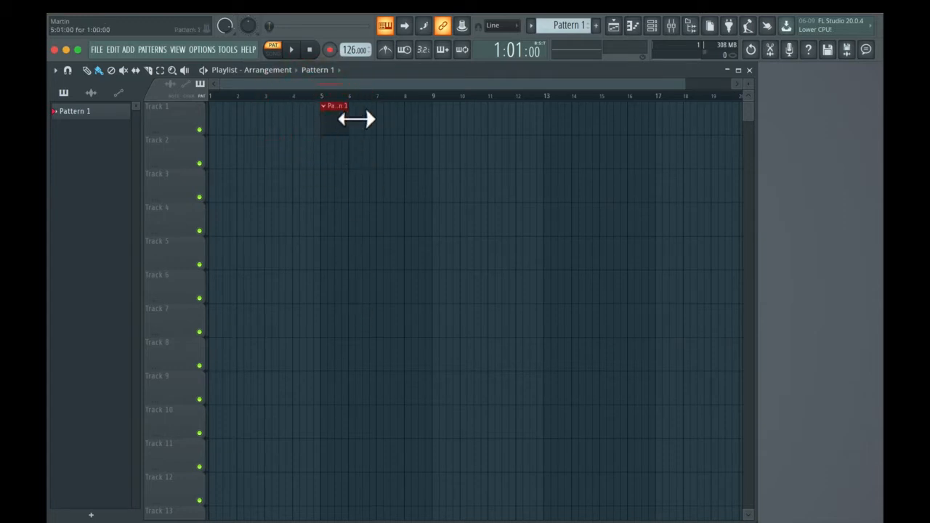
# - Extend the Pattern 1 clip on Track 1 to the start of bar 9, and delete the clip
pyautogui.moveTo(386, 119); pyautogui.dragTo(432, 119)
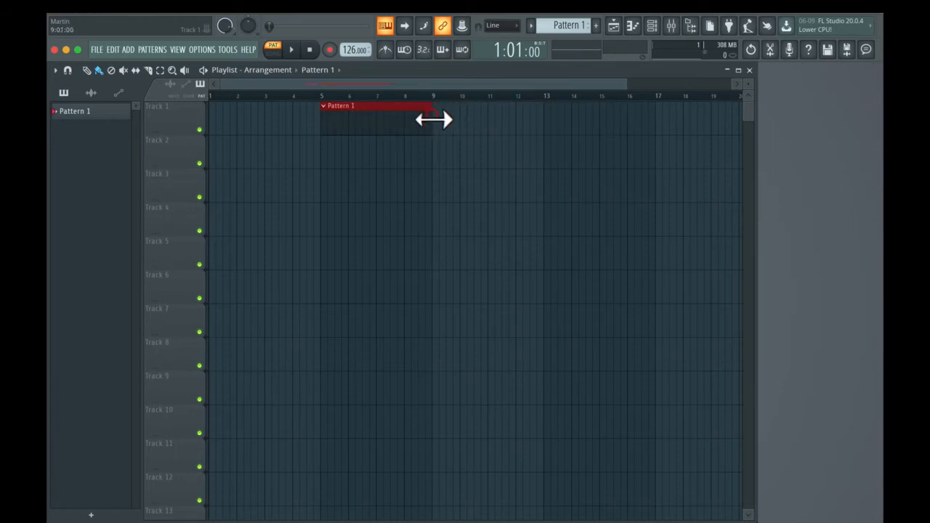
pyautogui.rightClick(398, 112)
pyautogui.rightClick(356, 120)
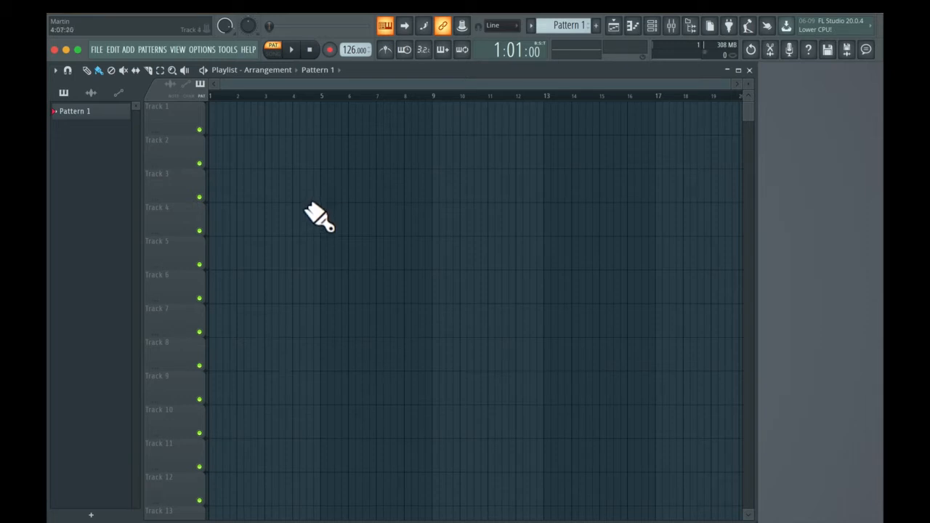
# - Place a new Pattern 1 clip at bar 5 on Track 1, lengthen it to four bars, and remove it
pyautogui.click(333, 129)
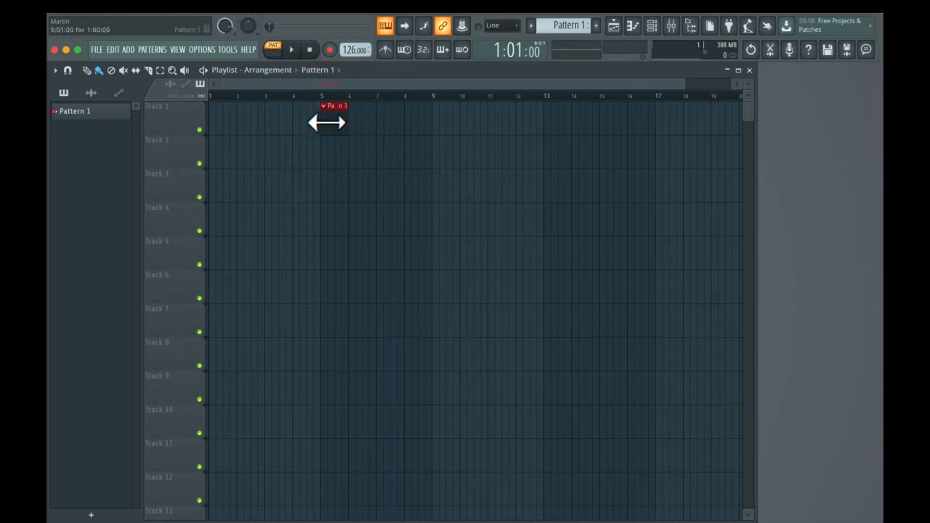
pyautogui.moveTo(358, 123); pyautogui.dragTo(435, 135)
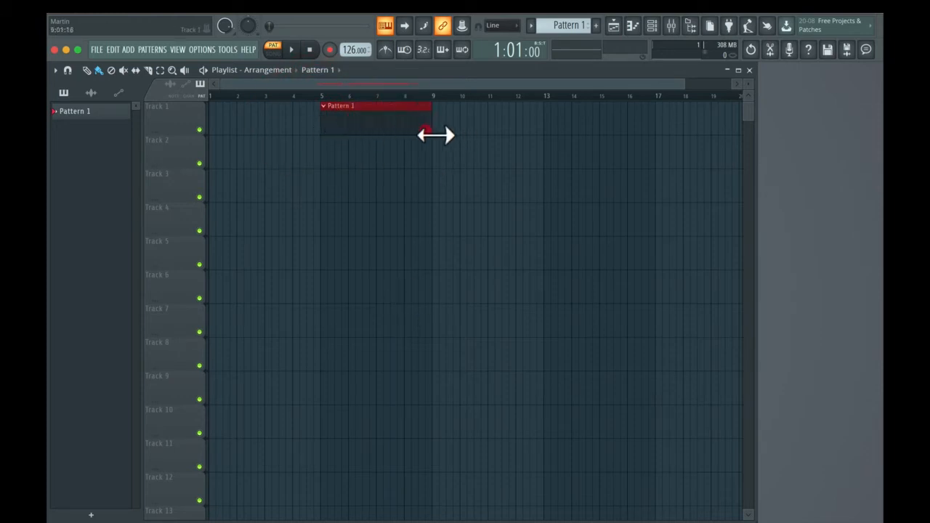
pyautogui.rightClick(381, 128)
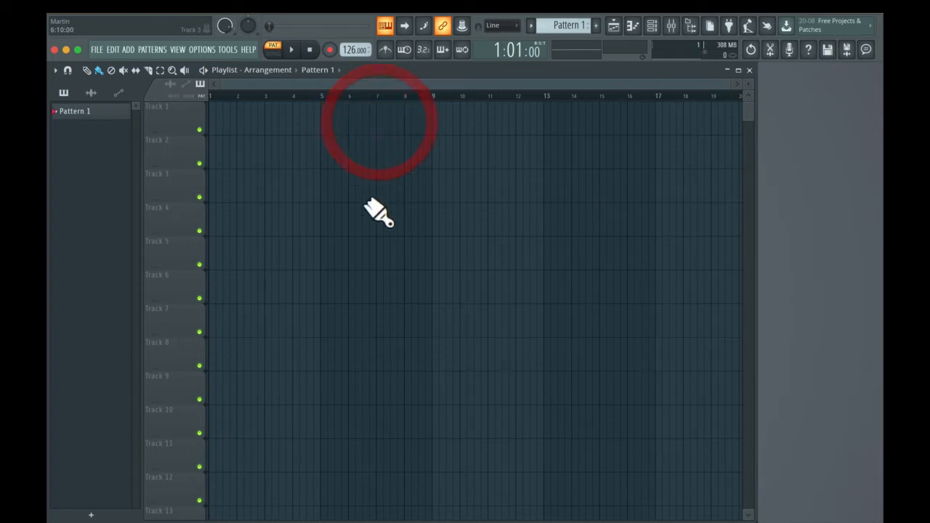
# - Paint single Pattern 1 clips near bar 5 on Tracks 1 and 2 and a row on Track 3, and erase them all
pyautogui.click(324, 114)
pyautogui.click(326, 162)
pyautogui.moveTo(373, 182)
pyautogui.mouseDown()
pyautogui.moveTo(459, 269)
pyautogui.moveTo(575, 245)
pyautogui.mouseUp()
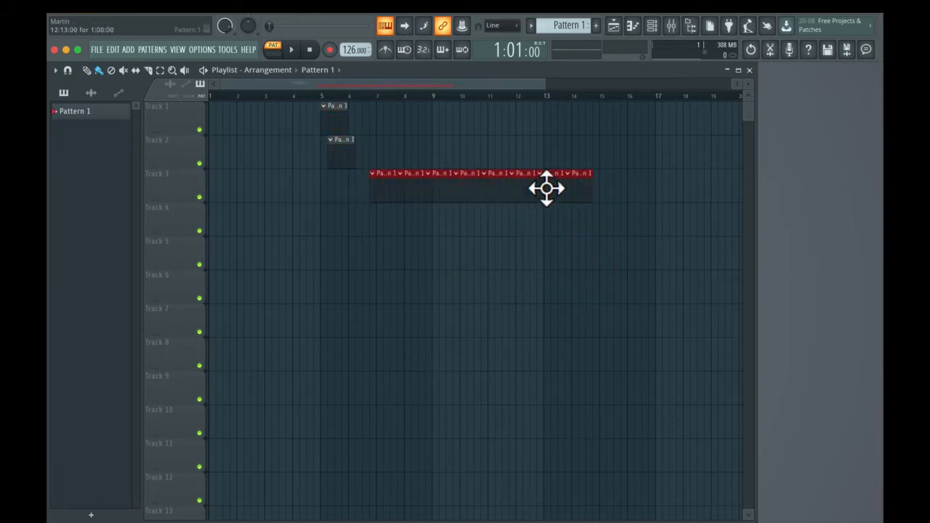
pyautogui.rightClick(579, 185)
pyautogui.rightClick(339, 114)
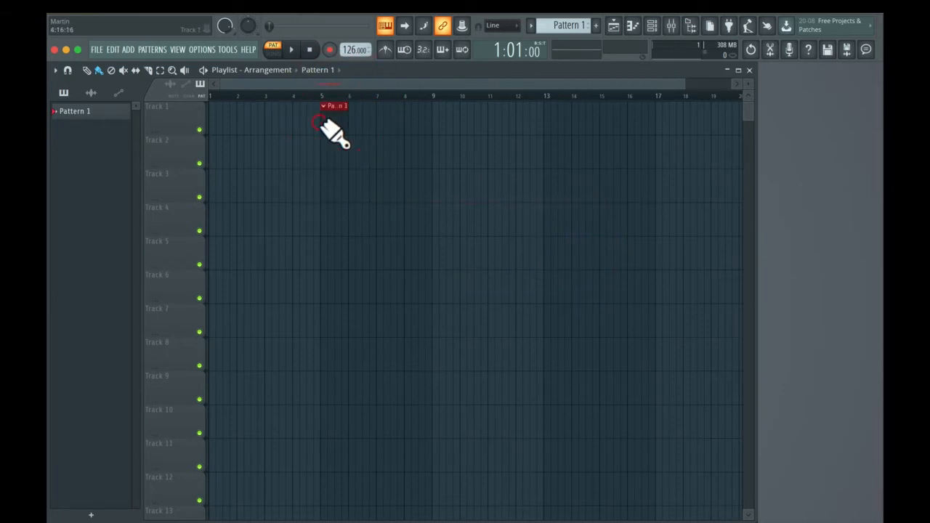
# - Place Pattern 1 clips at bars 5 and 8 on Track 1 and paint a continuous row of clips along Track 3
pyautogui.click(323, 119)
pyautogui.click(405, 120)
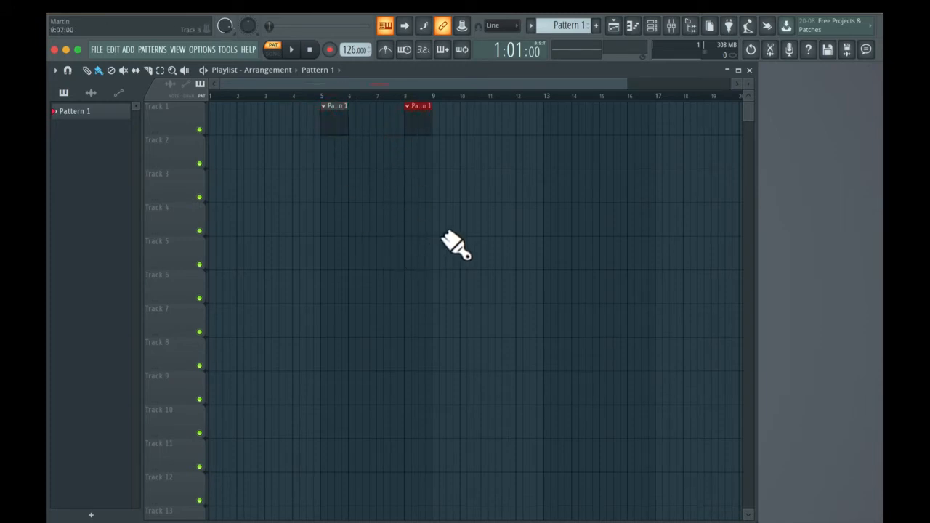
pyautogui.moveTo(355, 190)
pyautogui.mouseDown()
pyautogui.moveTo(334, 208)
pyautogui.moveTo(344, 255)
pyautogui.mouseUp()
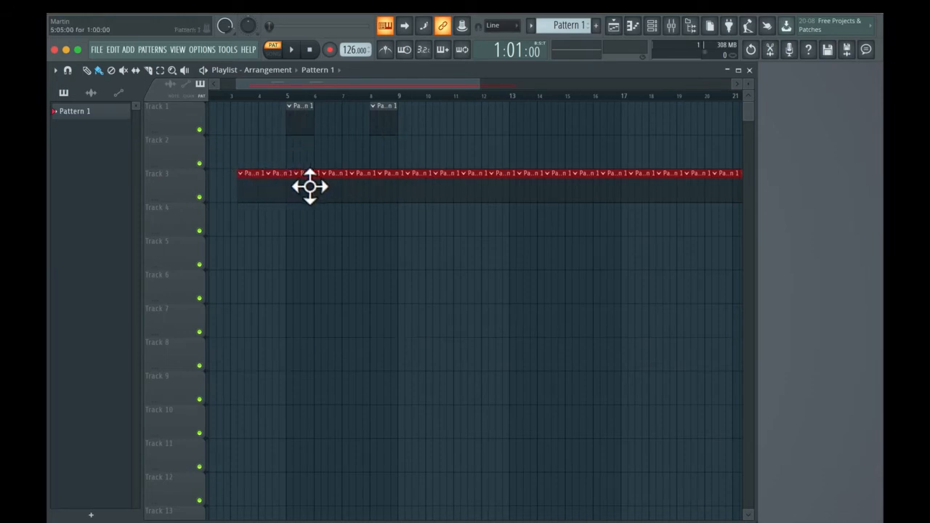
# - Delete the row of clips on Track 3 and the remaining Pattern 1 clips on Track 1
pyautogui.rightClick(254, 183)
pyautogui.moveTo(254, 180)
pyautogui.mouseDown()
pyautogui.moveTo(792, 207)
pyautogui.moveTo(768, 187)
pyautogui.mouseUp()
pyautogui.moveTo(342, 207); pyautogui.dragTo(125, 170)
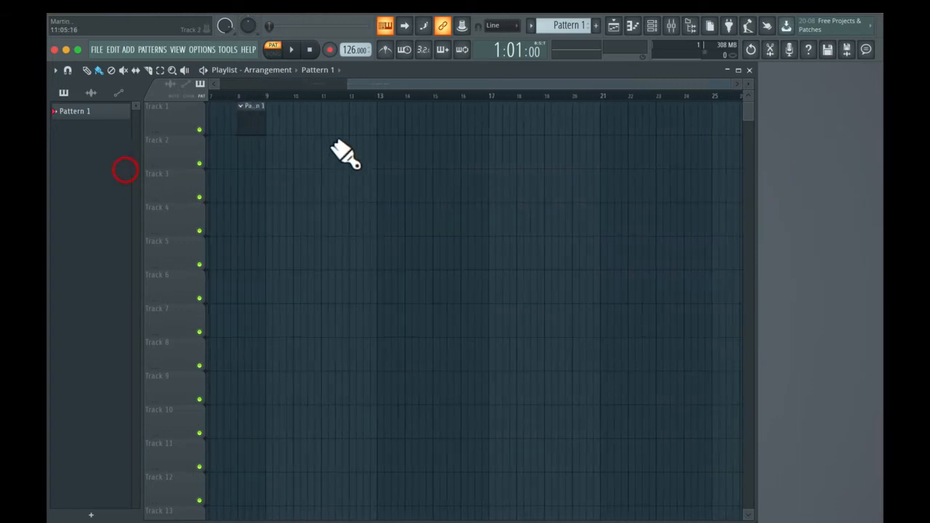
pyautogui.moveTo(265, 122)
pyautogui.mouseDown()
pyautogui.moveTo(107, 115)
pyautogui.moveTo(303, 125)
pyautogui.mouseUp()
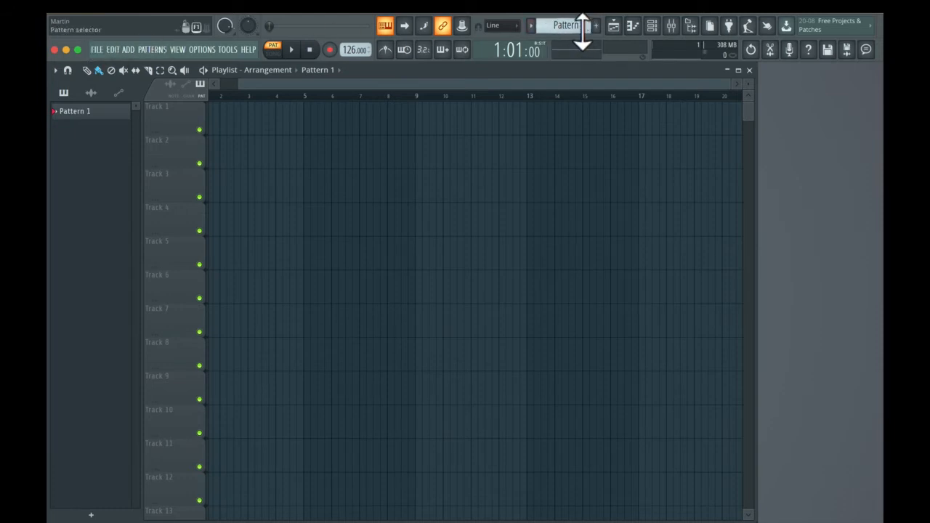
# - Place a Pattern 1 clip at bar 5 on Track 1 and view its clip options
pyautogui.click(317, 125)
pyautogui.click(308, 108)
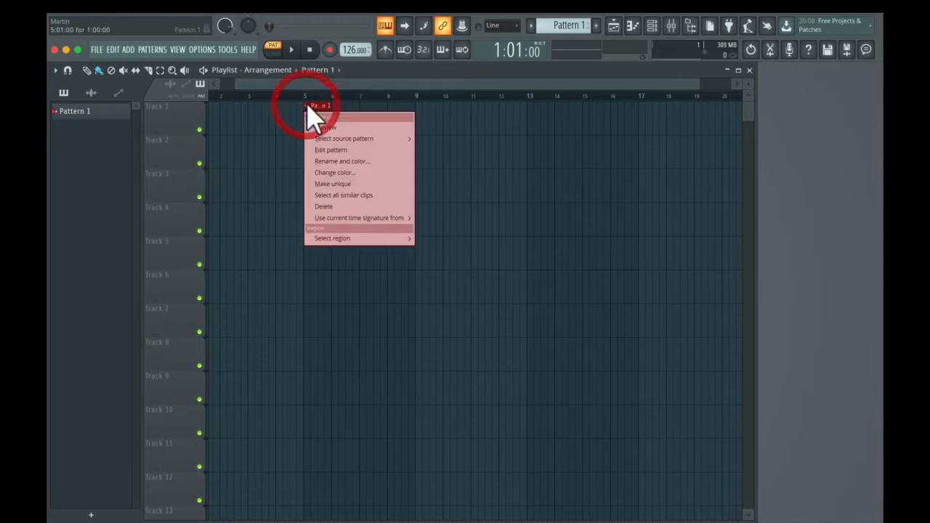
pyautogui.click(308, 108)
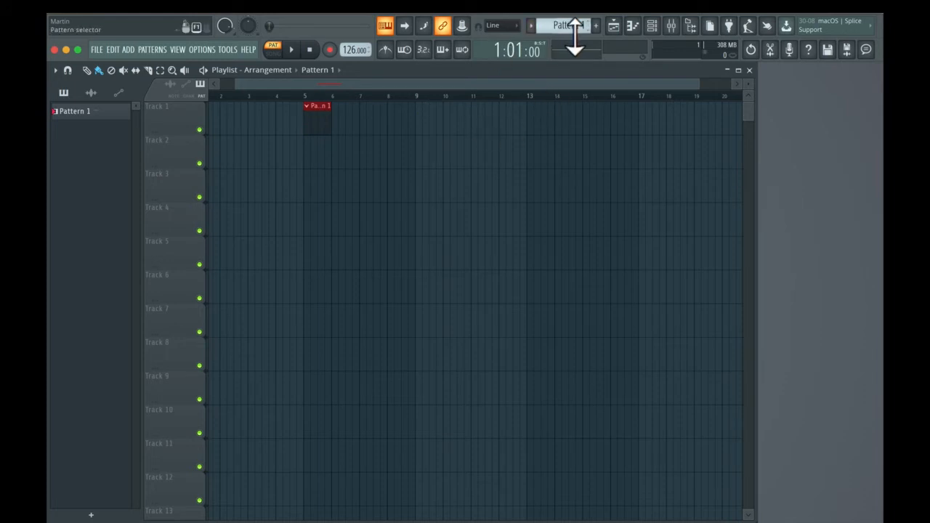
# - Open the Kick piano roll and draw four evenly spaced F#6 notes, one per beat across bar 2
pyautogui.click(632, 26)
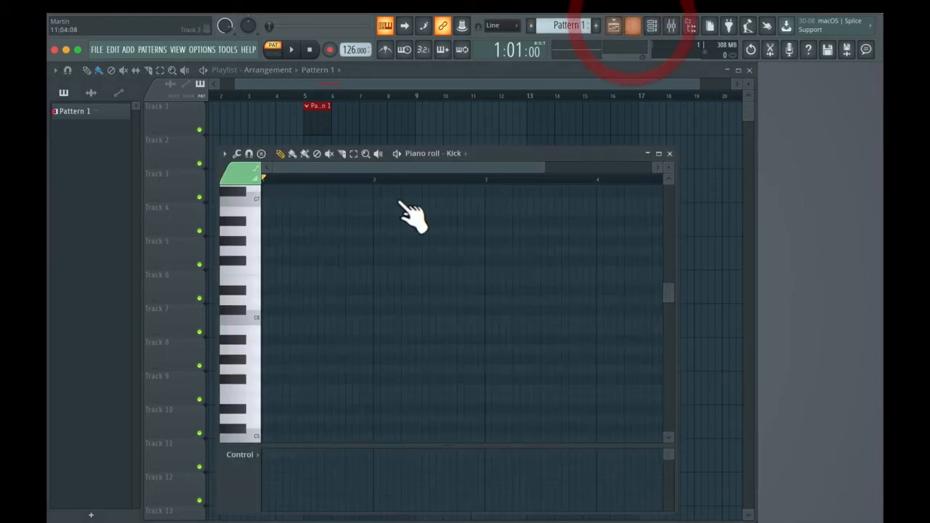
pyautogui.click(377, 260)
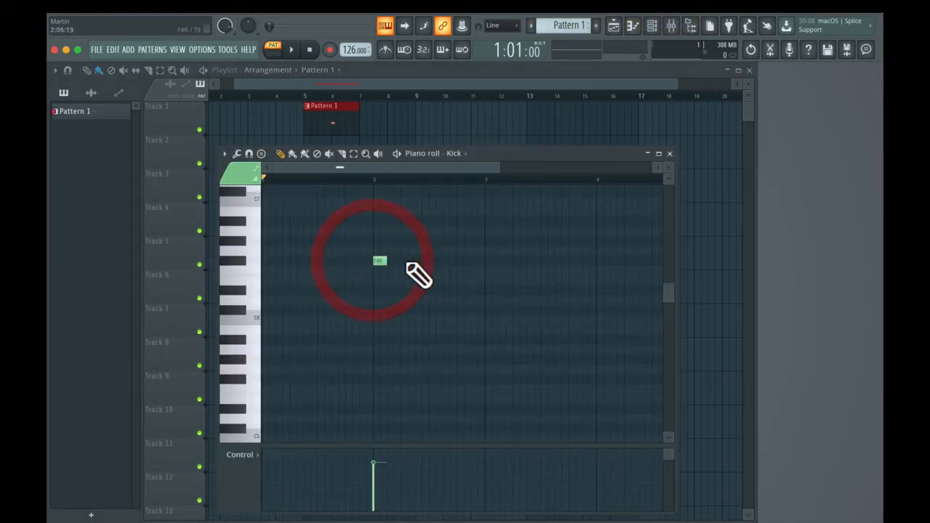
pyautogui.click(407, 260)
pyautogui.click(435, 260)
pyautogui.click(463, 260)
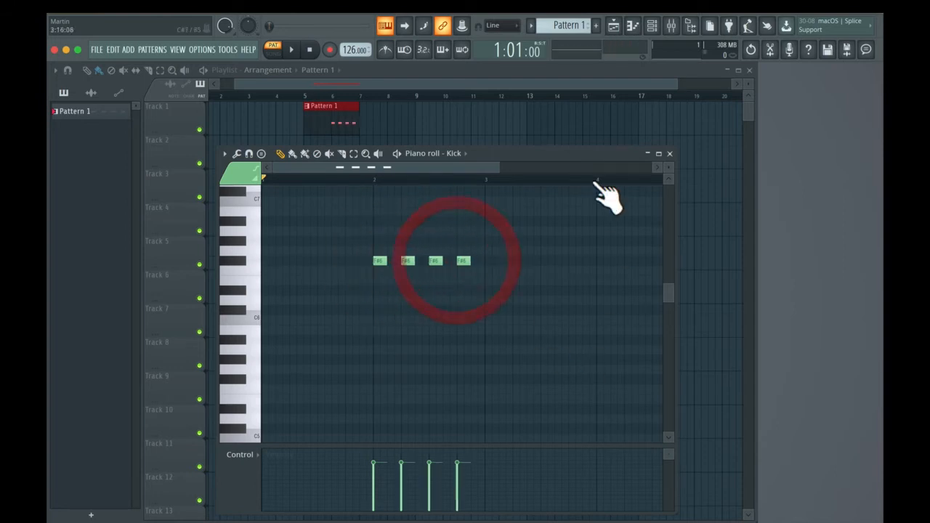
# - Close the Kick piano roll and trim the start of the Pattern 1 clip on Track 1 to bar 6
pyautogui.click(668, 153)
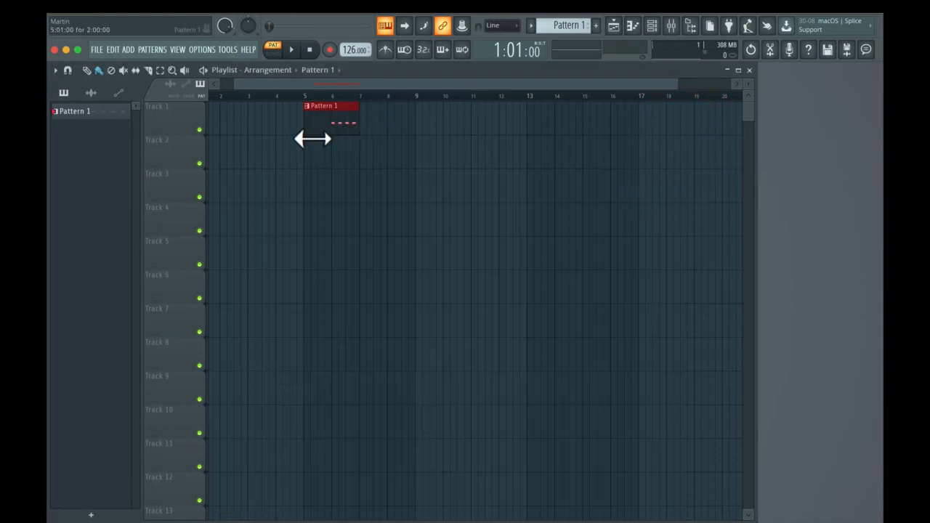
pyautogui.moveTo(312, 139); pyautogui.dragTo(339, 139)
# - Place six more Pattern 1 clips in the playlist: two on Track 3 and one each on Tracks 1, 4, 6 and 7
pyautogui.click(399, 178)
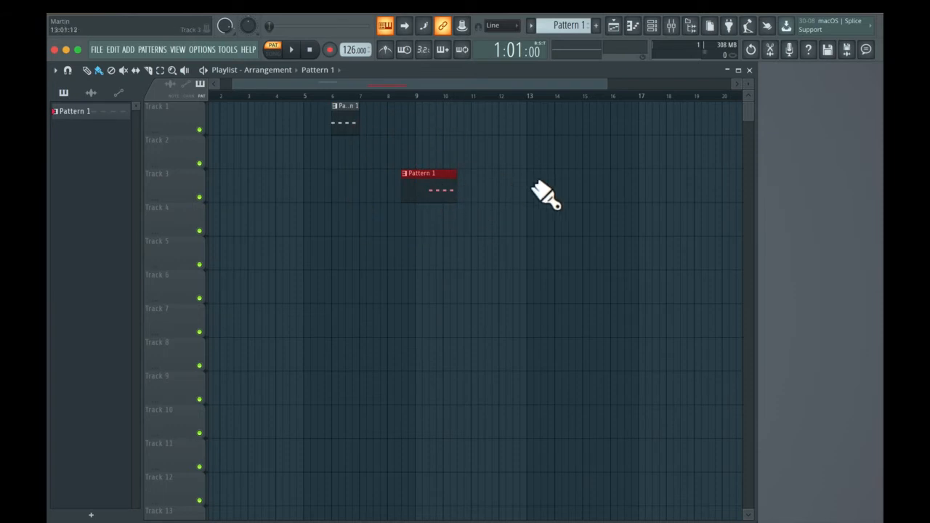
pyautogui.click(543, 118)
pyautogui.click(661, 185)
pyautogui.click(521, 287)
pyautogui.click(347, 314)
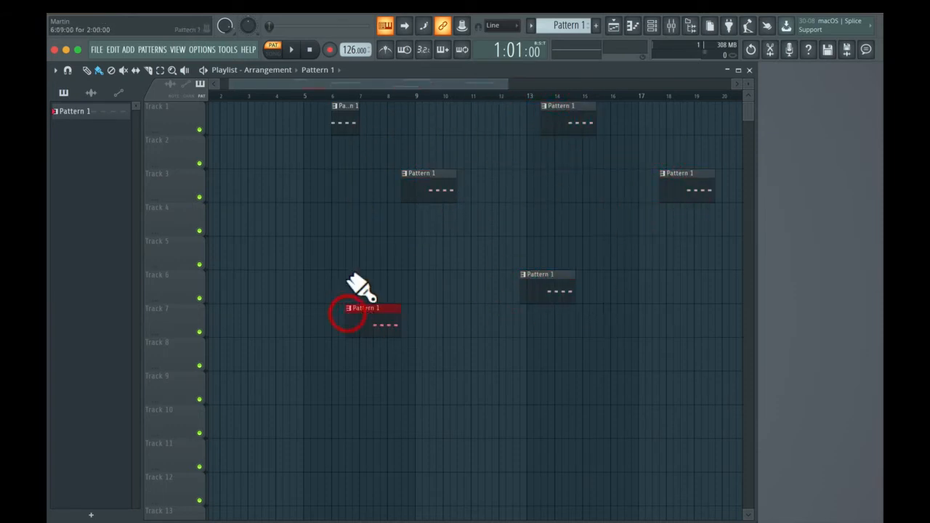
pyautogui.click(332, 225)
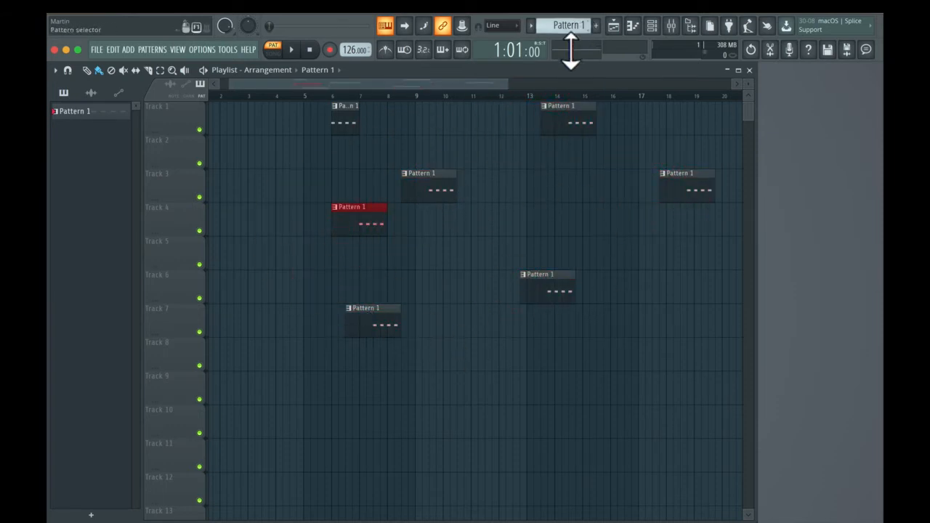
# - Delete the Pattern 1 clips on Tracks 3, 4, 6 and 7, and move Track 1's second clip to bar 7
pyautogui.rightClick(353, 229)
pyautogui.rightClick(373, 312)
pyautogui.rightClick(438, 181)
pyautogui.rightClick(552, 291)
pyautogui.rightClick(697, 191)
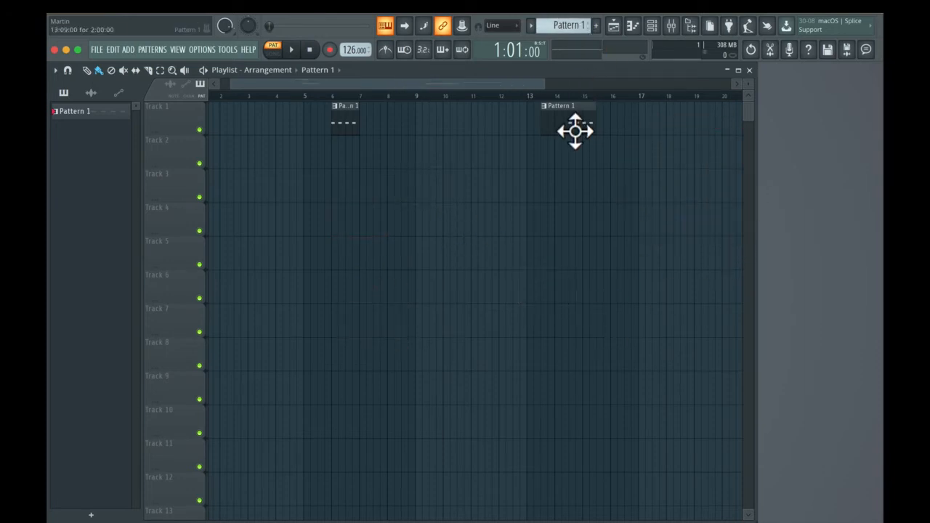
pyautogui.moveTo(575, 130)
pyautogui.mouseDown()
pyautogui.moveTo(386, 145)
pyautogui.moveTo(399, 139)
pyautogui.mouseUp()
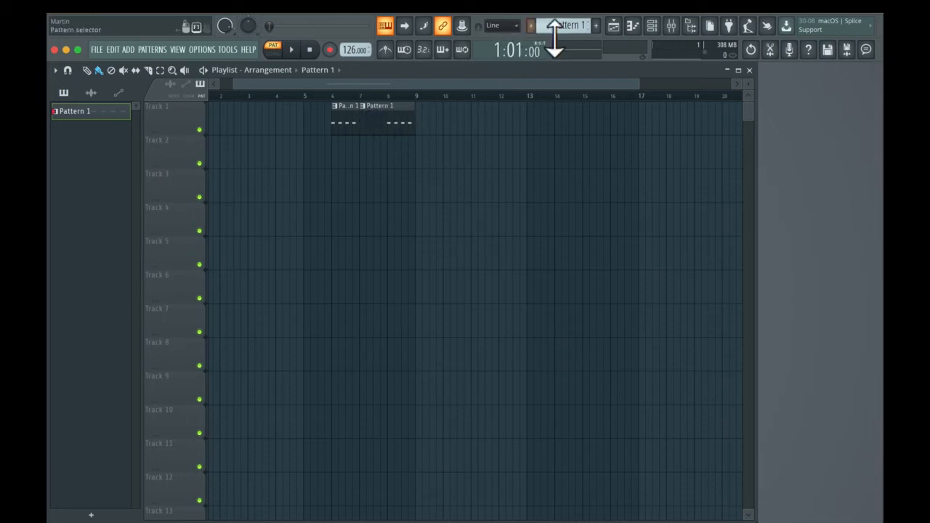
# - Switch the active pattern to Pattern 2 and accept its default name
pyautogui.moveTo(576, 30); pyautogui.dragTo(576, 22)
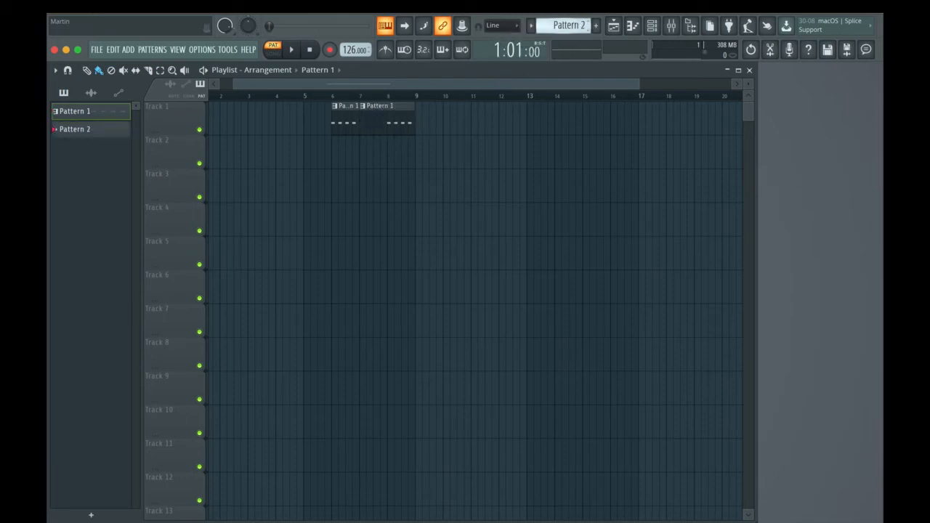
pyautogui.click(594, 30)
pyautogui.click(558, 27)
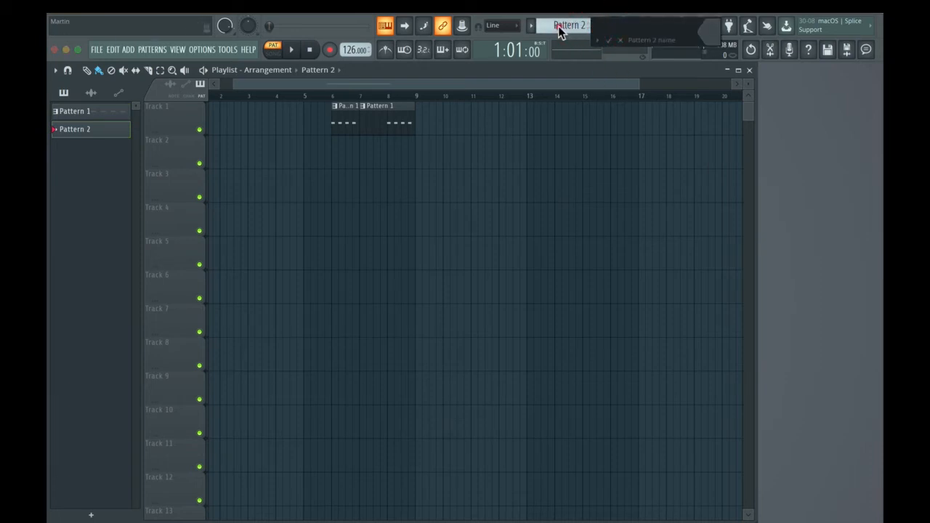
pyautogui.click(608, 41)
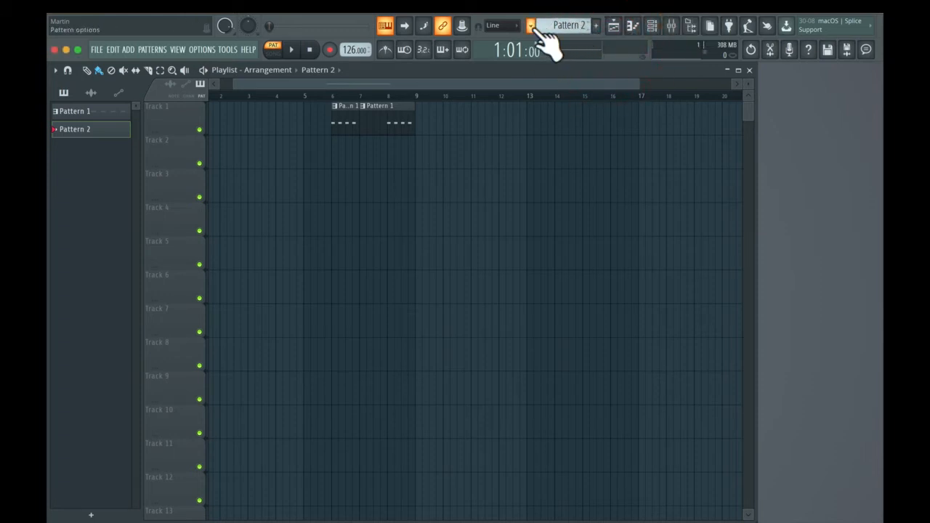
# - Find the next empty pattern through the pattern options and accept its default name
pyautogui.click(531, 26)
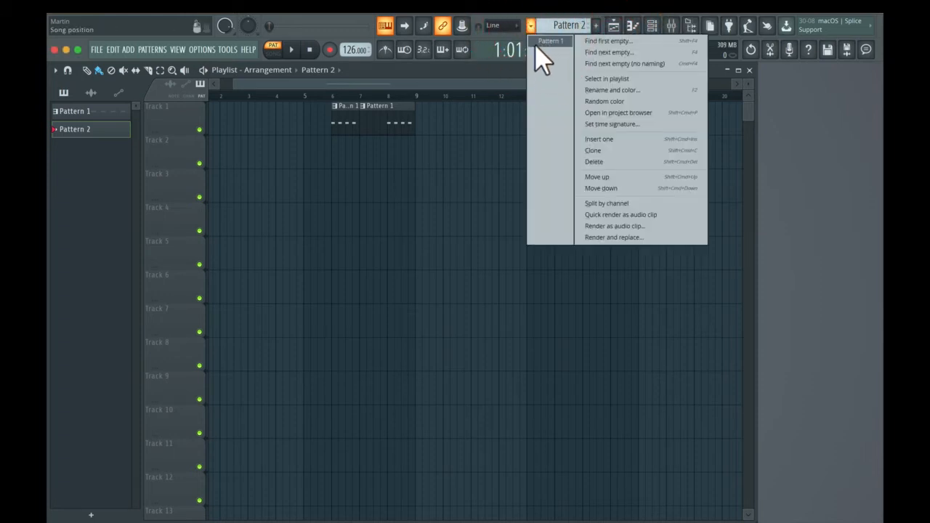
pyautogui.click(613, 55)
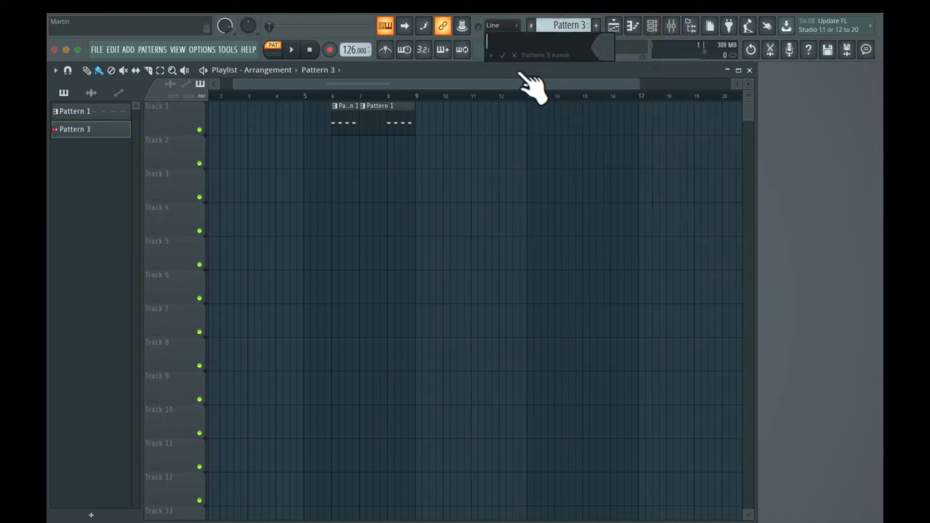
pyautogui.click(504, 56)
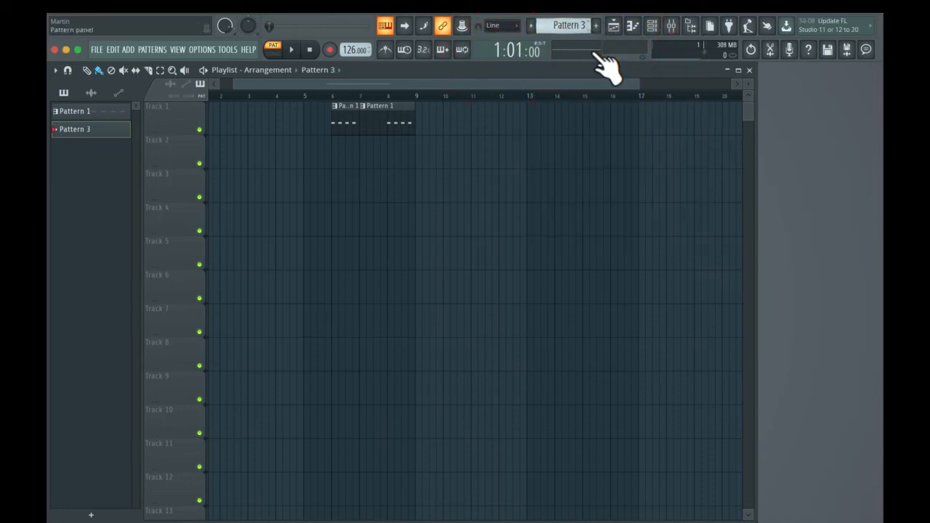
# - Draw four G6 notes in Pattern 3's Kick piano roll, one every two beats across bars 1 and 2, and close the editor
pyautogui.click(633, 26)
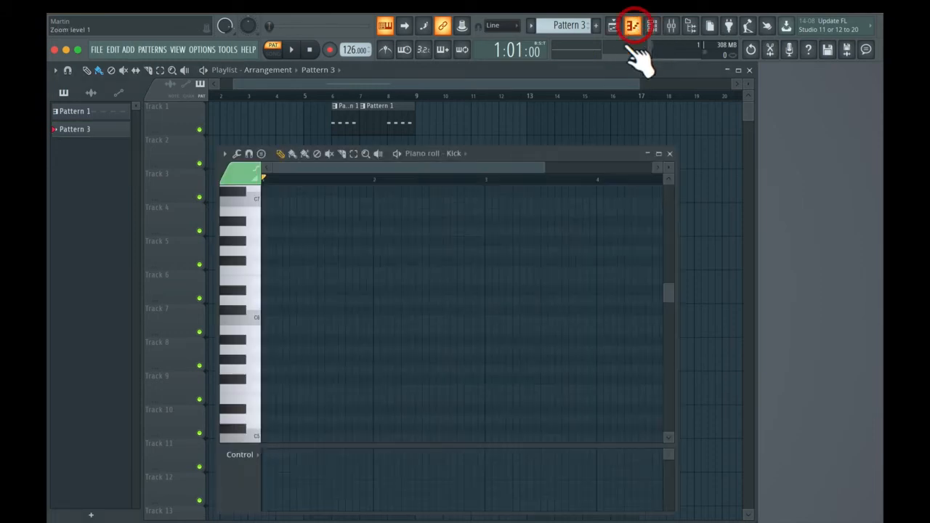
pyautogui.click(267, 253)
pyautogui.click(323, 251)
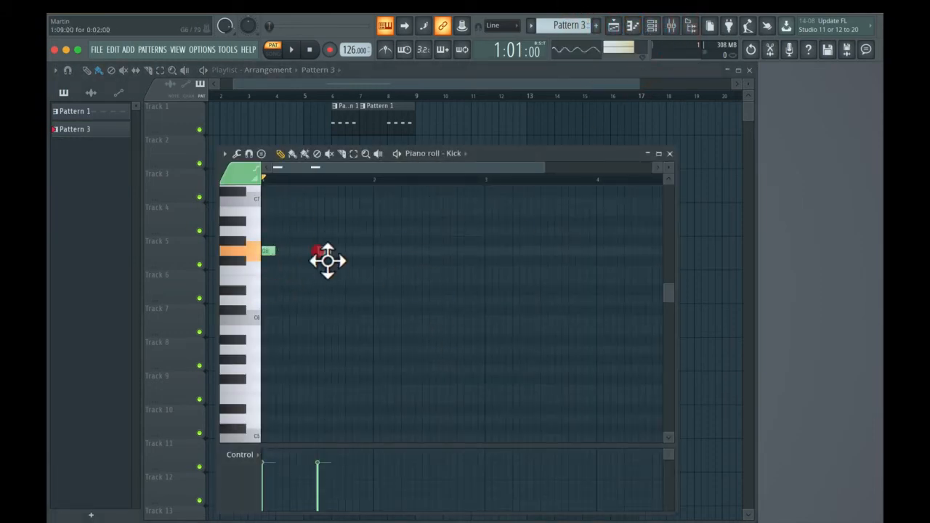
pyautogui.click(376, 252)
pyautogui.click(434, 251)
pyautogui.click(669, 154)
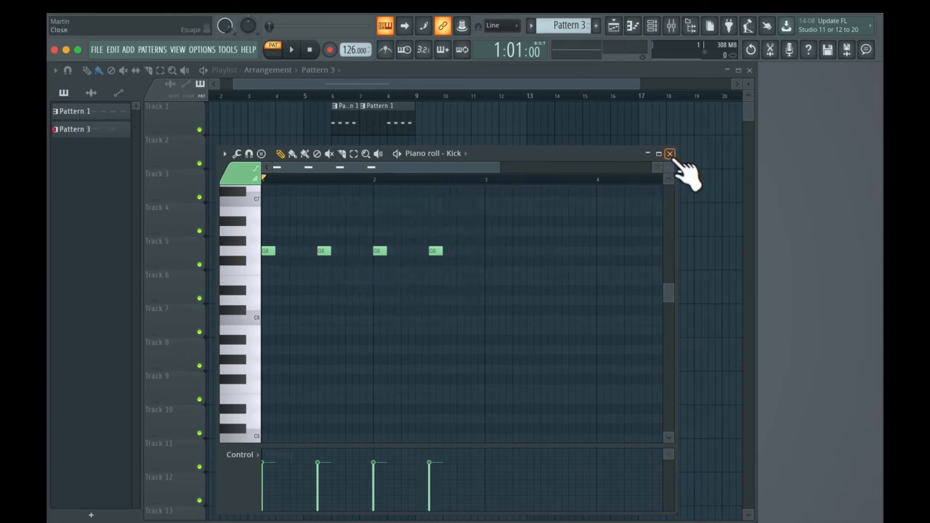
# - Place a Pattern 3 clip on Track 2 beneath the Pattern 1 clips and shift it slightly earlier
pyautogui.click(389, 152)
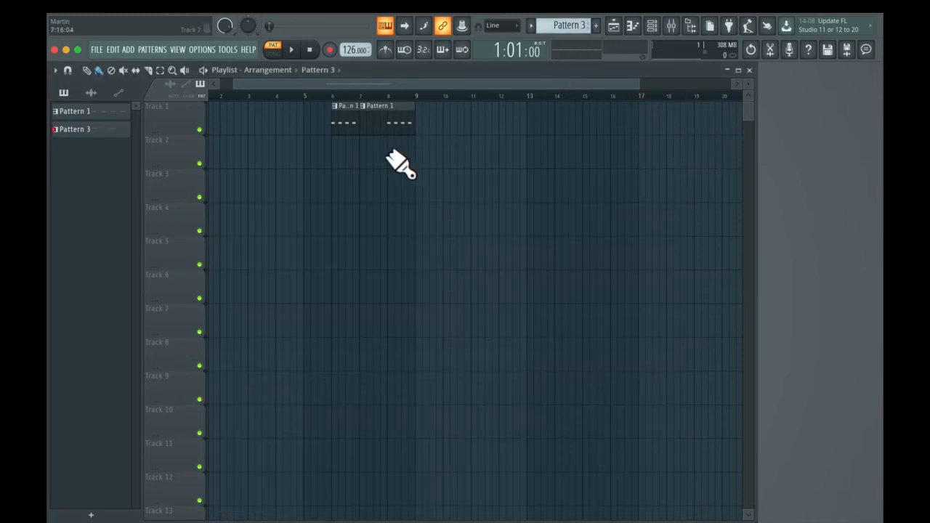
pyautogui.moveTo(392, 166); pyautogui.dragTo(376, 170)
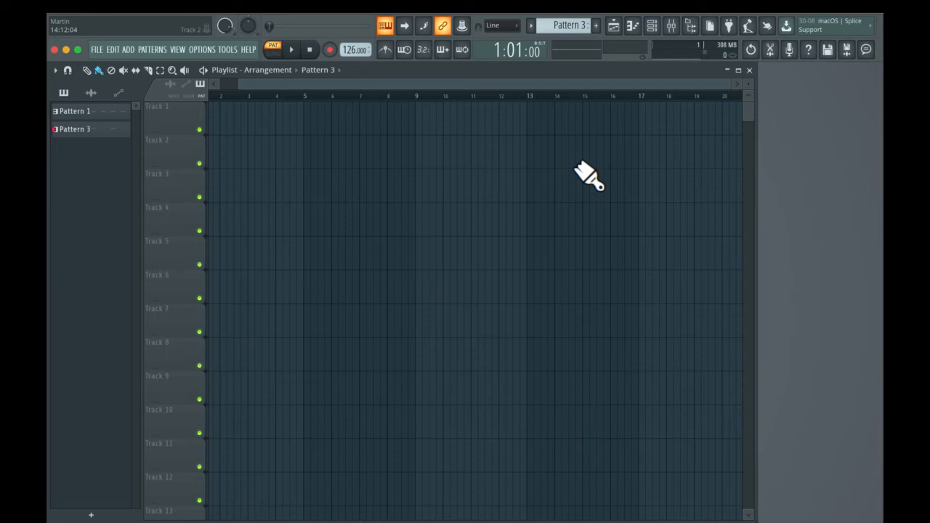
# - Switch the active pattern back to Pattern 1
pyautogui.moveTo(577, 29); pyautogui.dragTo(579, 106)
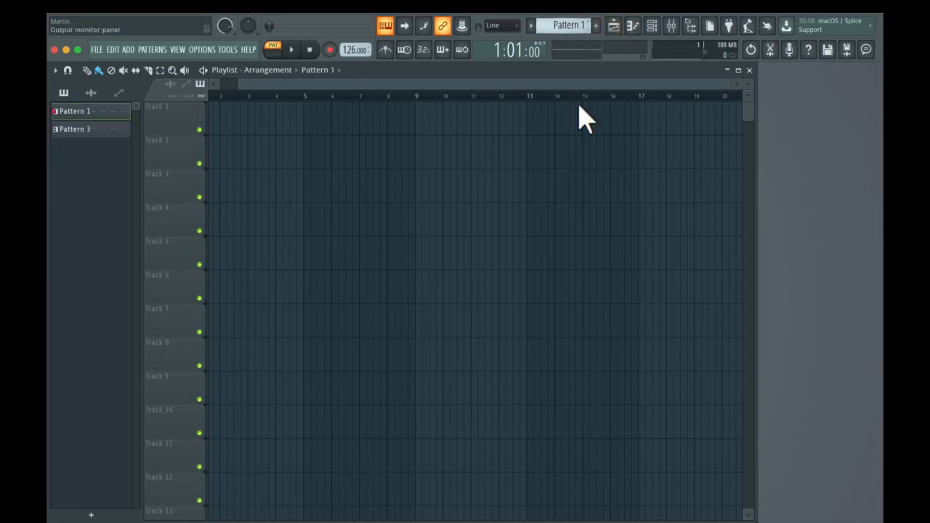
pyautogui.click(774, 54)
pyautogui.click(396, 123)
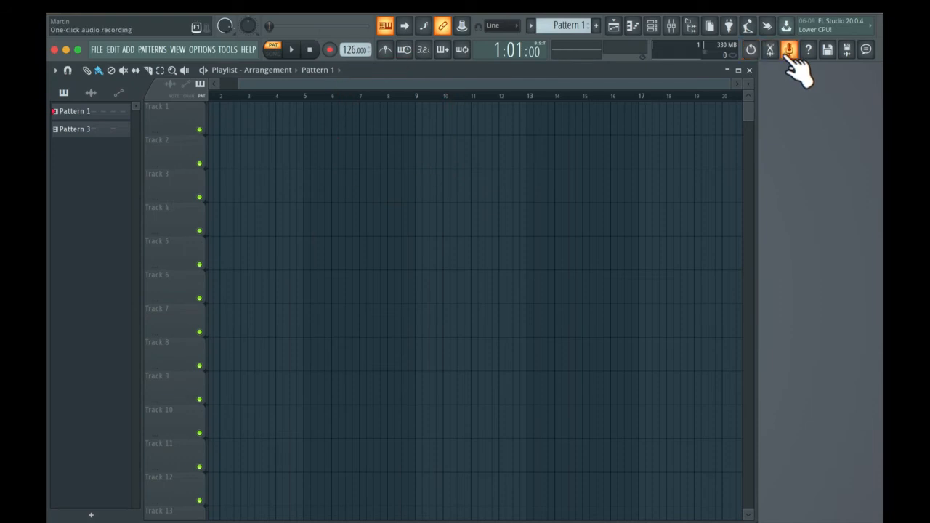
pyautogui.click(848, 49)
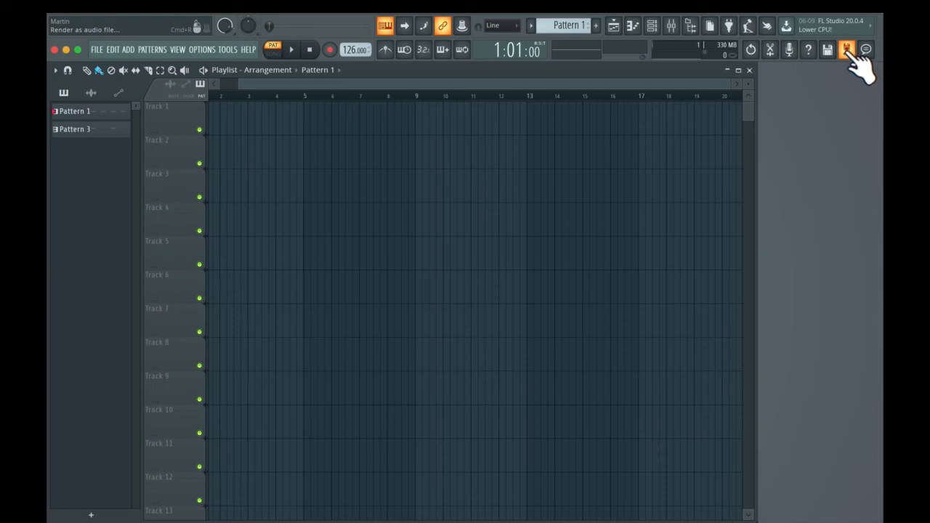
# - Toggle the song position display to minutes and seconds and back to bars and beats
pyautogui.click(513, 54)
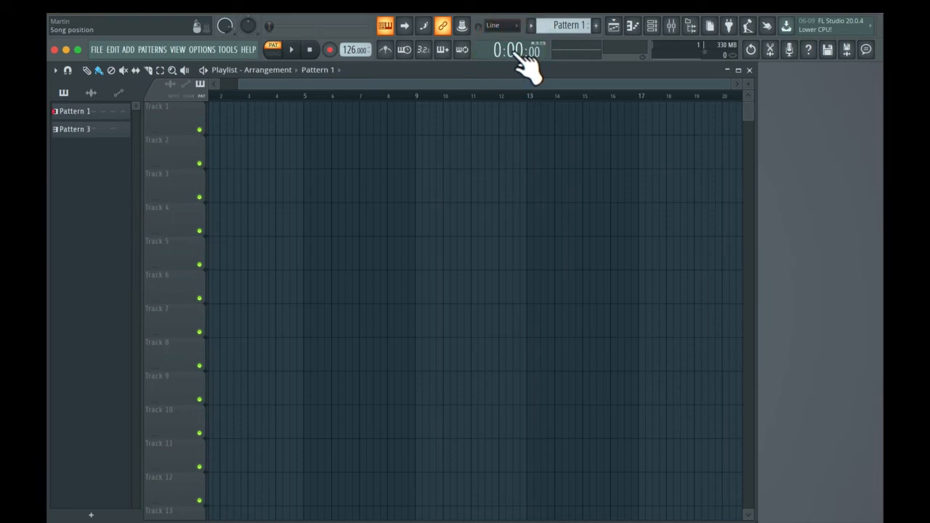
pyautogui.click(518, 51)
pyautogui.click(571, 55)
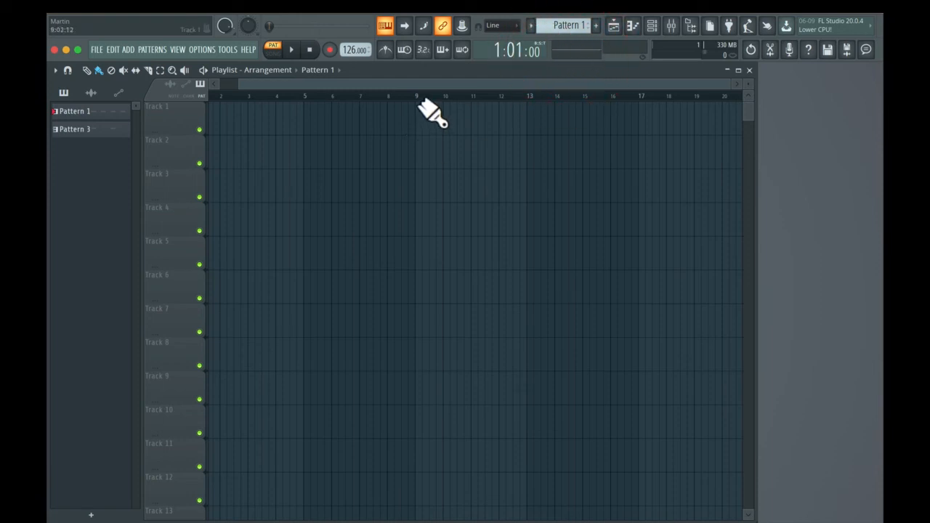
pyautogui.click(572, 51)
pyautogui.click(577, 53)
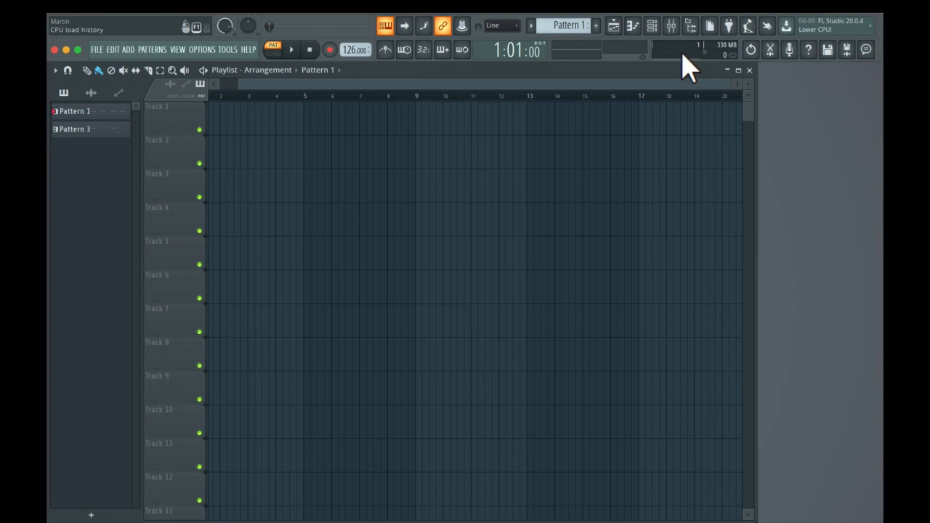
pyautogui.click(734, 56)
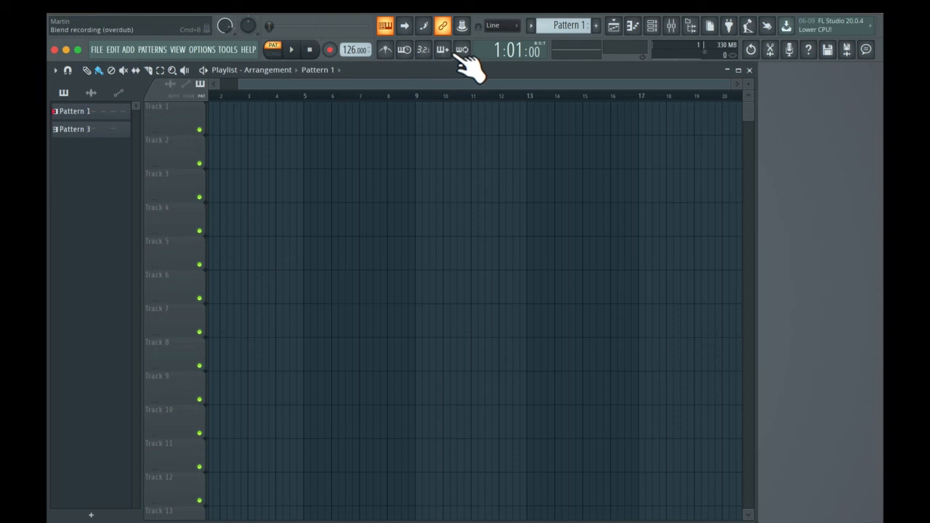
pyautogui.click(644, 80)
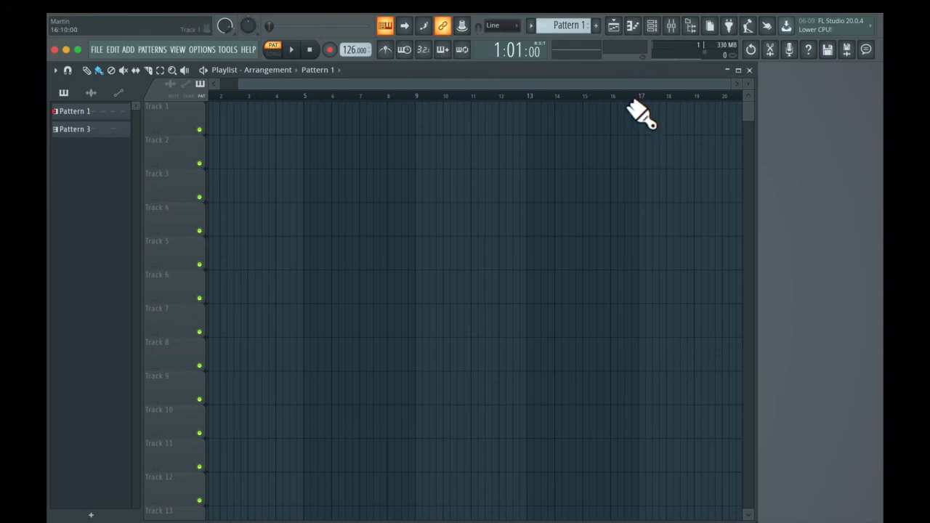